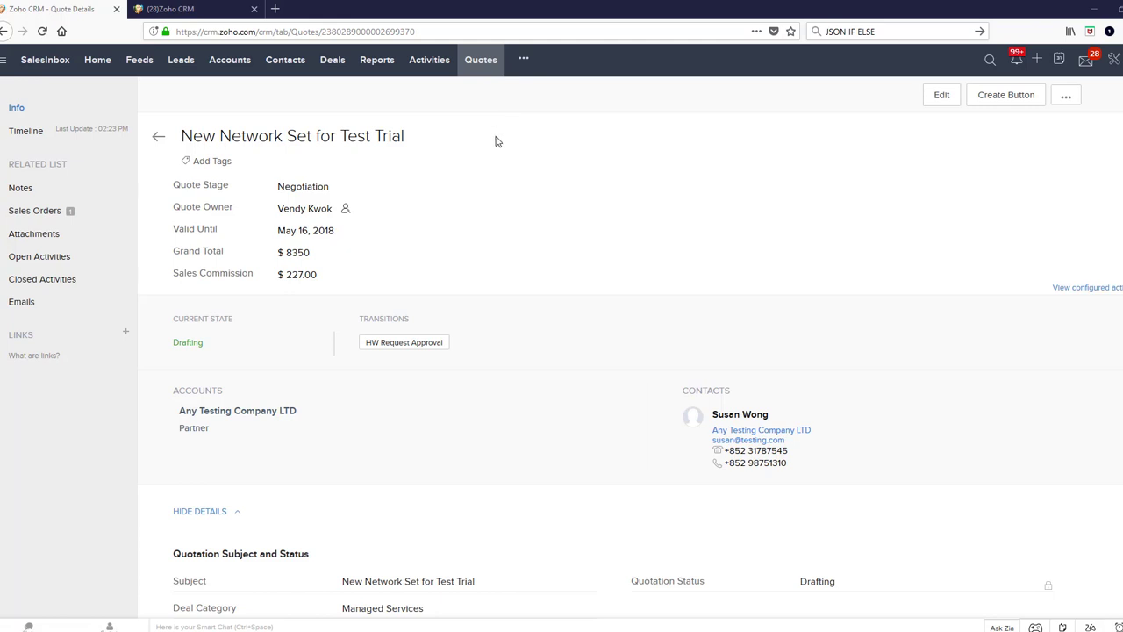
Step: Review the quote's margin and product line items, noting the zero discount on the maintenance service line
scroll(505, 149, "down", 2)
scroll(506, 149, "down", 2)
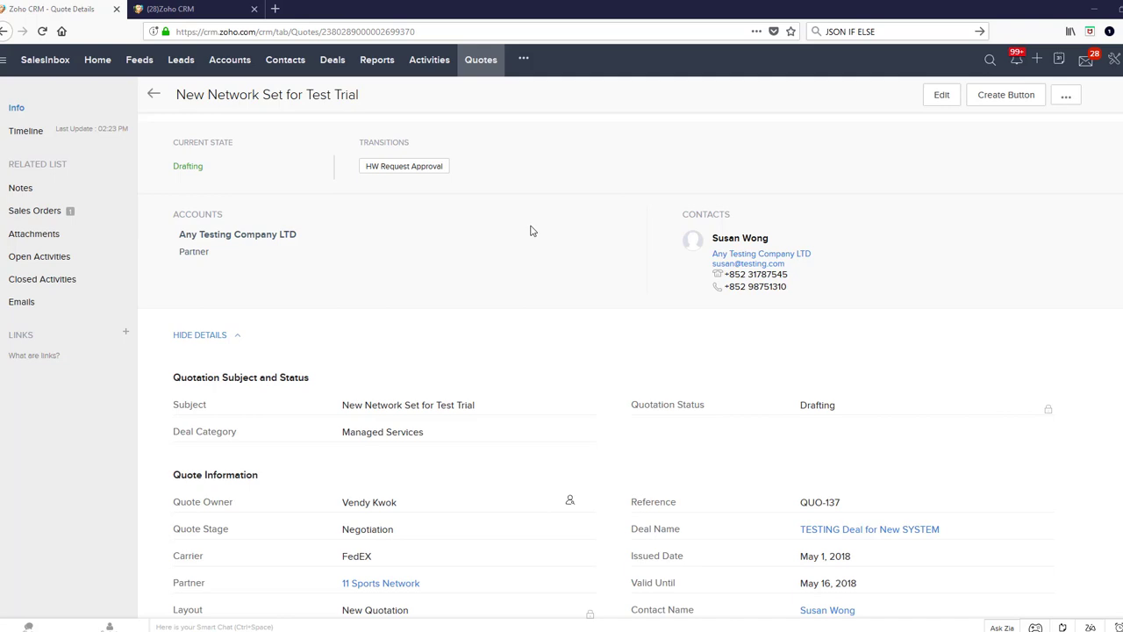
scroll(530, 230, "down", 3)
scroll(530, 231, "down", 4)
scroll(530, 231, "down", 5)
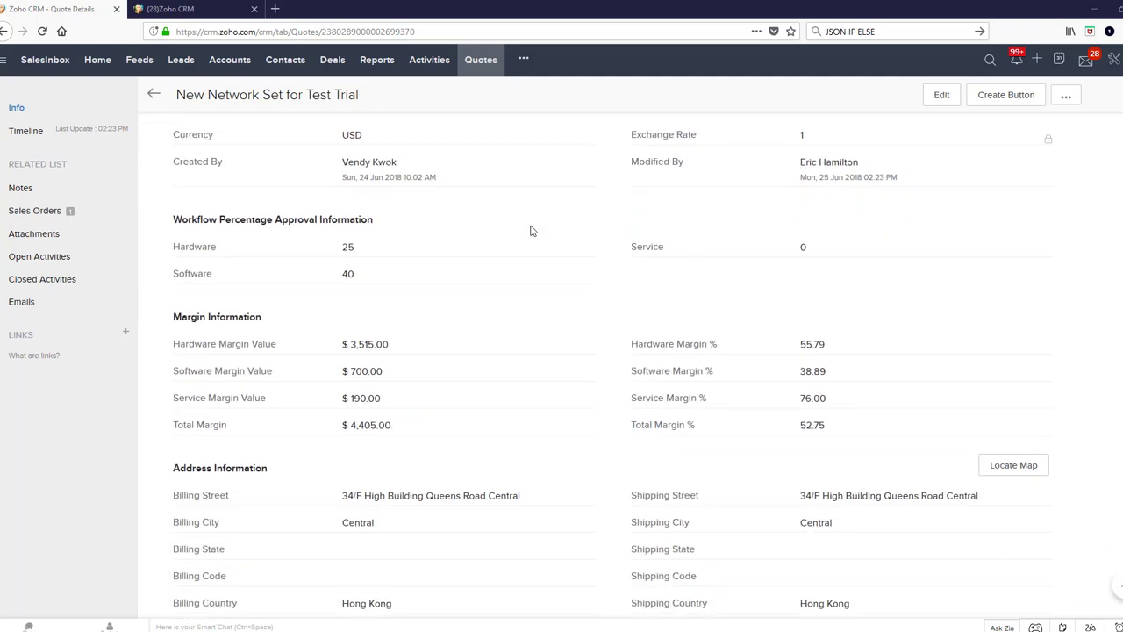
scroll(530, 231, "down", 5)
scroll(530, 231, "down", 2)
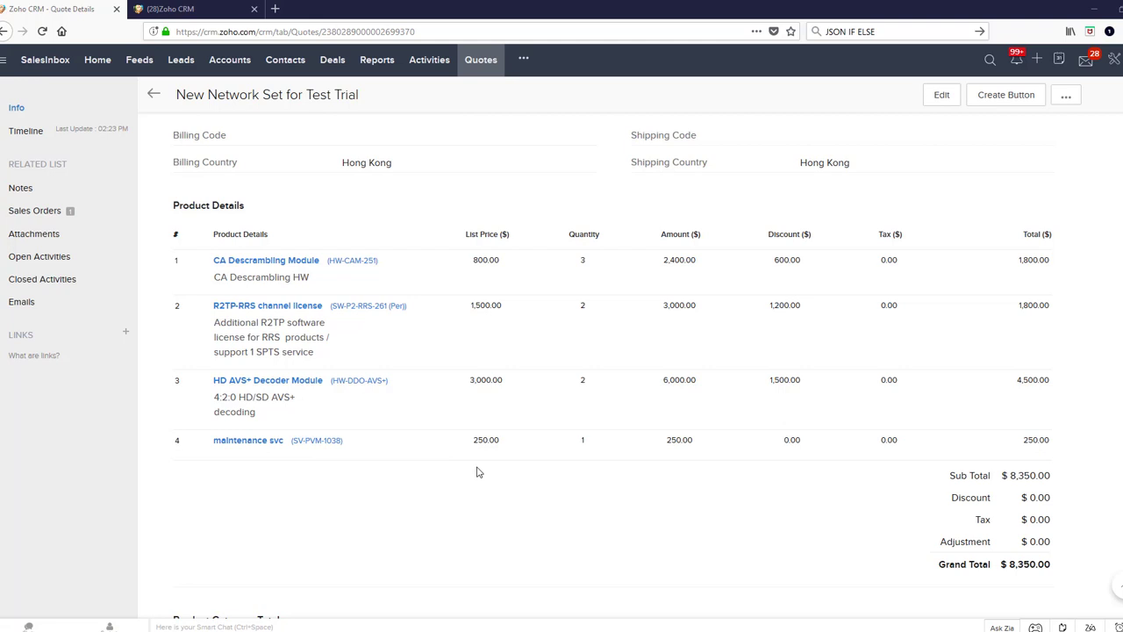
scroll(478, 472, "down", 1)
scroll(477, 472, "down", 2)
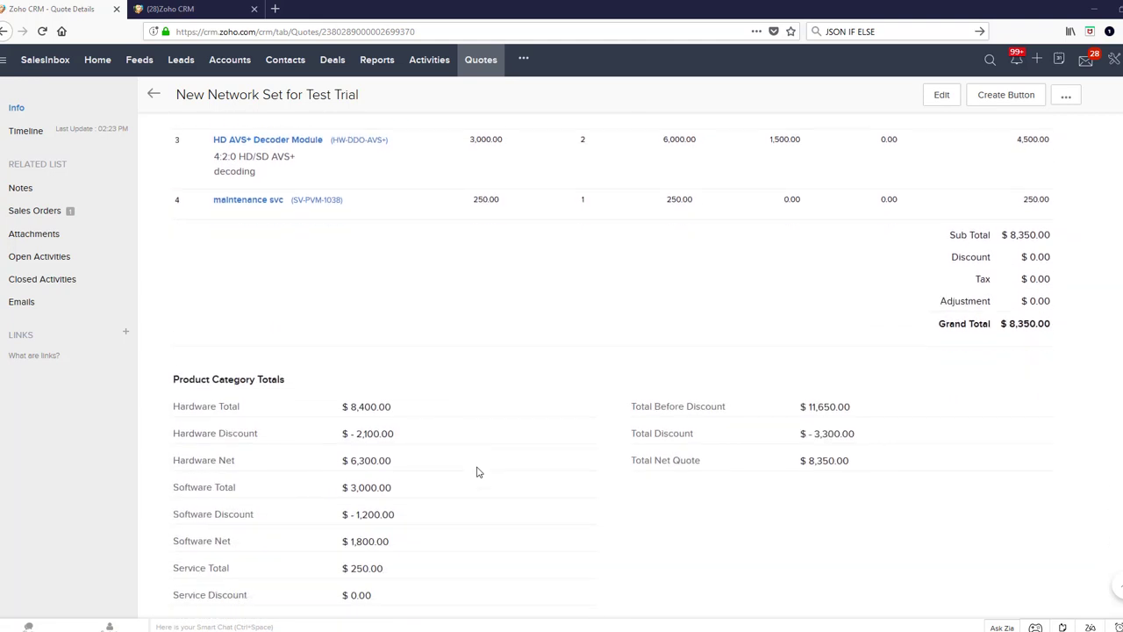
scroll(477, 472, "down", 2)
scroll(478, 472, "down", 2)
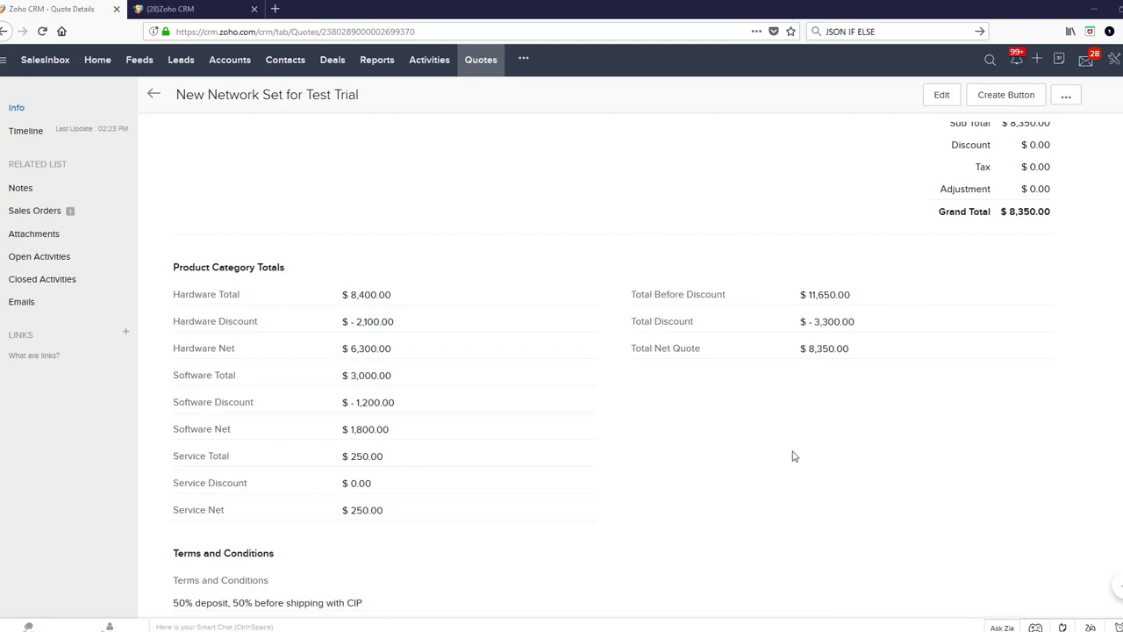
scroll(793, 453, "up", 2)
scroll(792, 454, "up", 3)
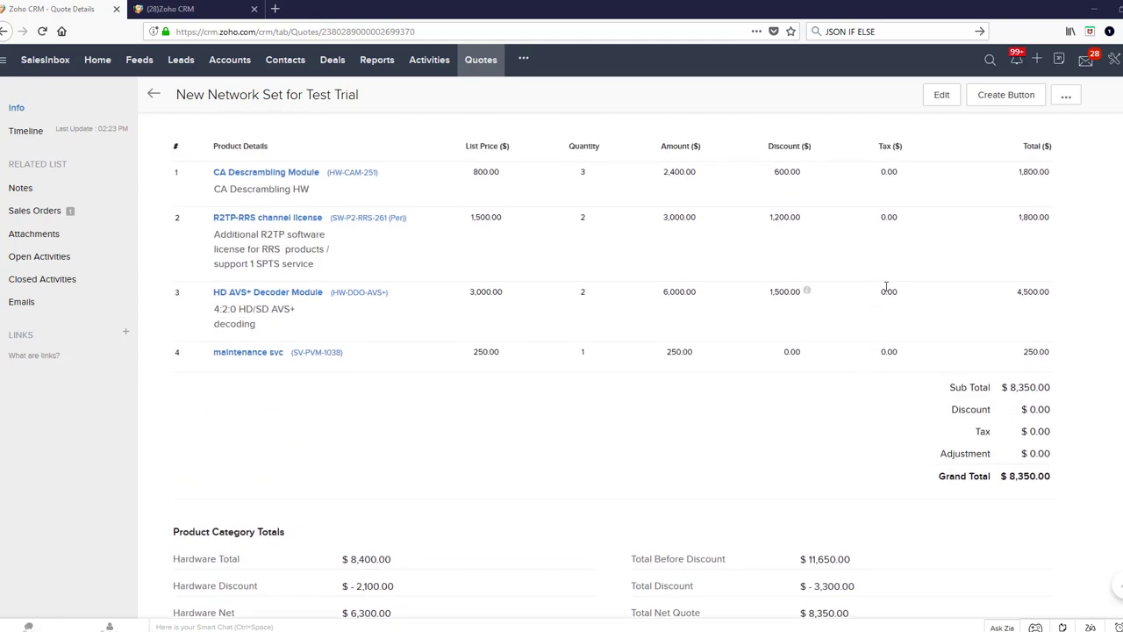
double_click(791, 351)
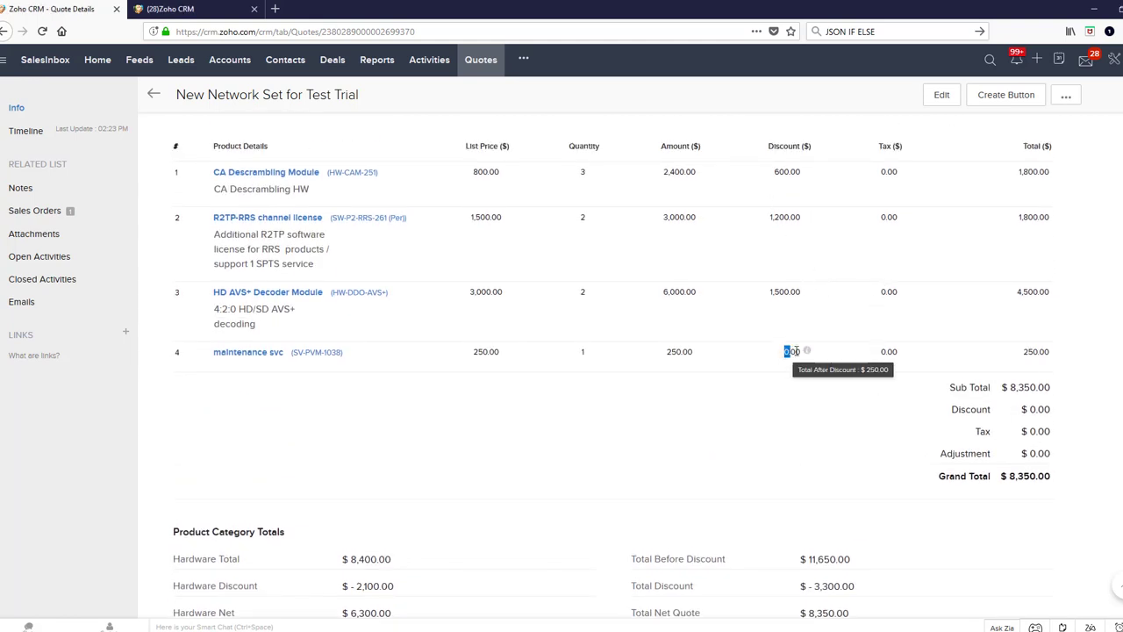
left_click(701, 445)
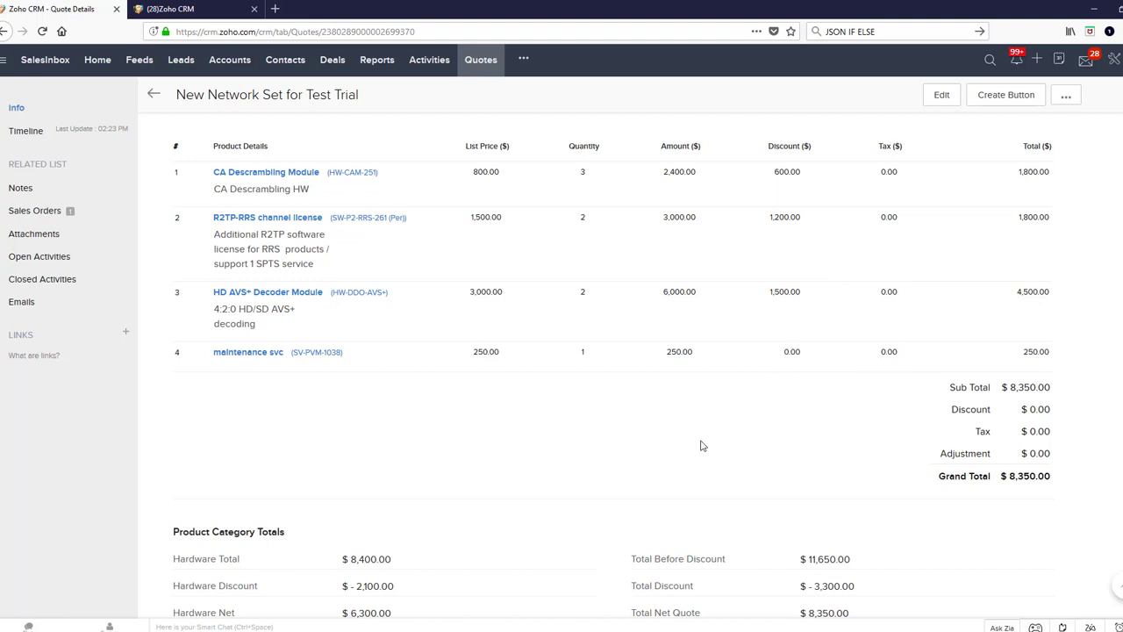
Step: Check the $227.00 Sales Commission, then return to the four product line items totalling $8,350
scroll(702, 446, "up", 5)
scroll(701, 446, "up", 3)
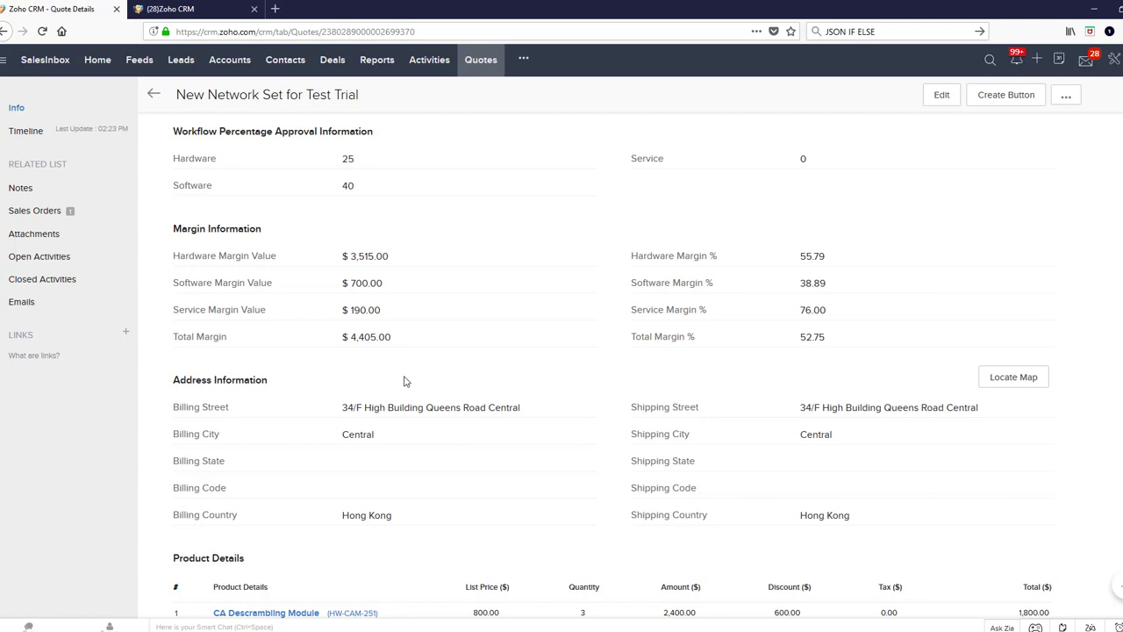
scroll(403, 381, "up", 4)
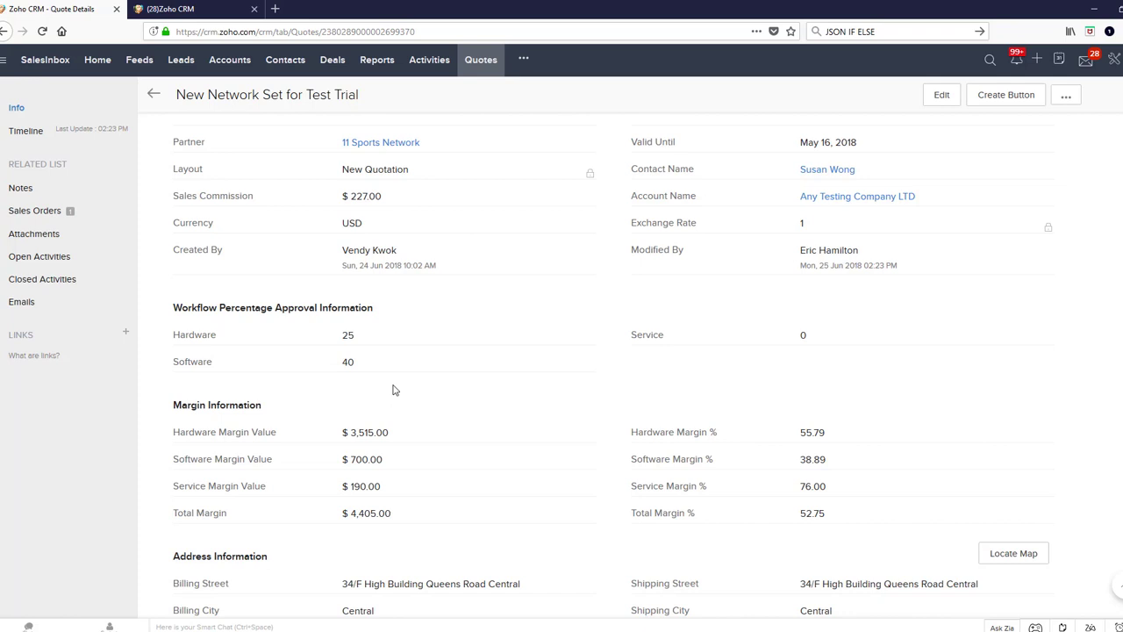
scroll(393, 390, "up", 2)
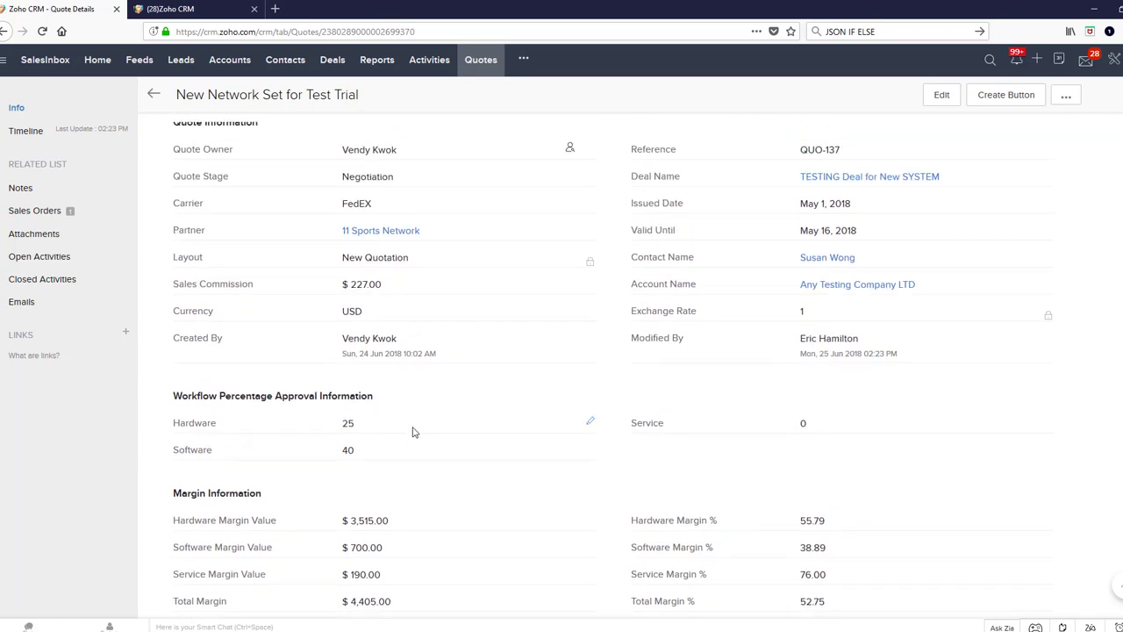
scroll(413, 432, "up", 4)
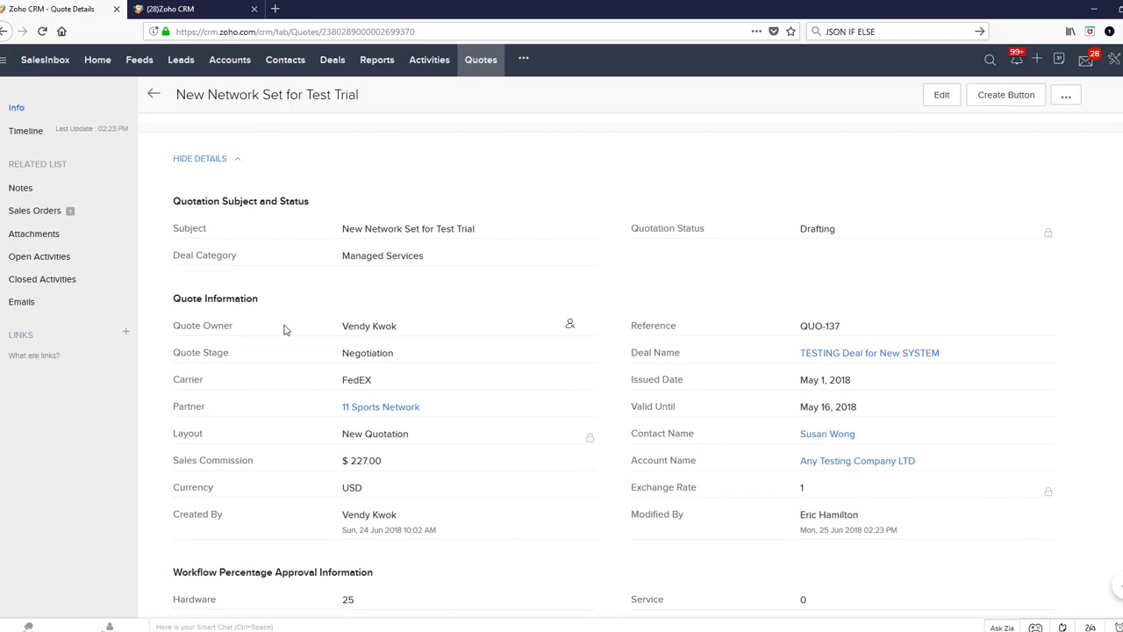
scroll(284, 329, "up", 1)
scroll(283, 326, "up", 3)
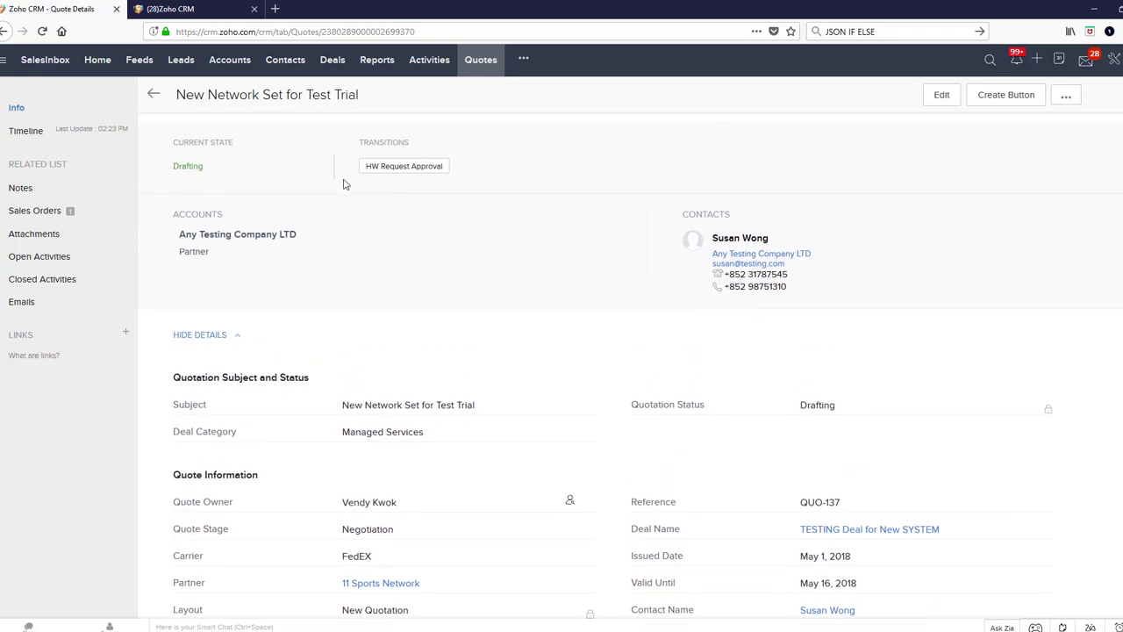
scroll(456, 258, "down", 3)
scroll(421, 303, "down", 3)
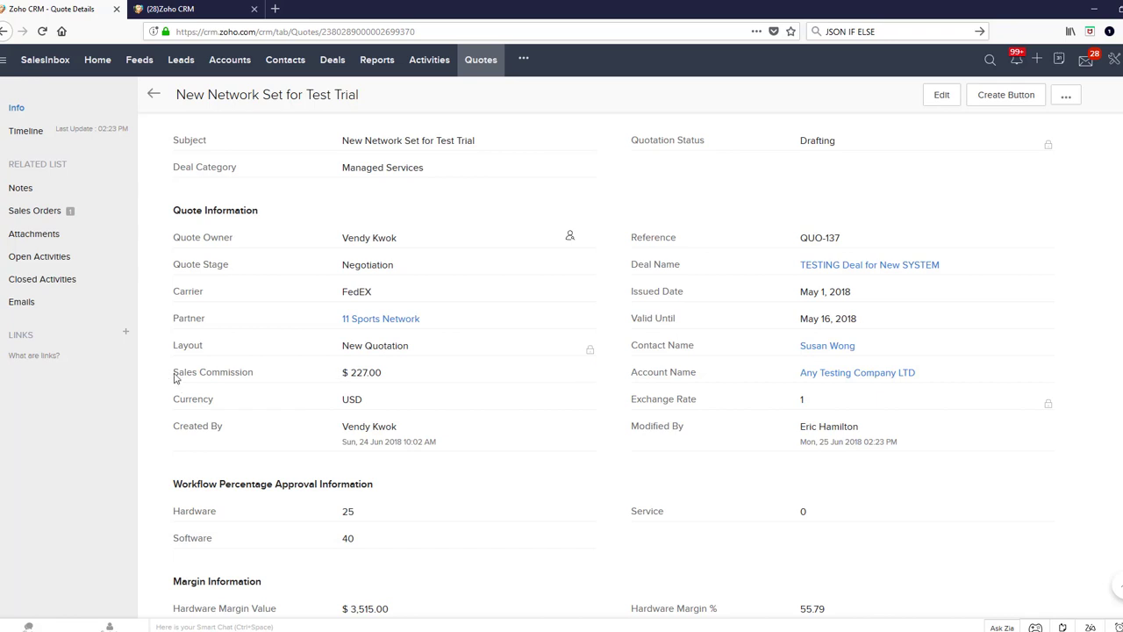
left_click_drag(172, 373, 380, 369)
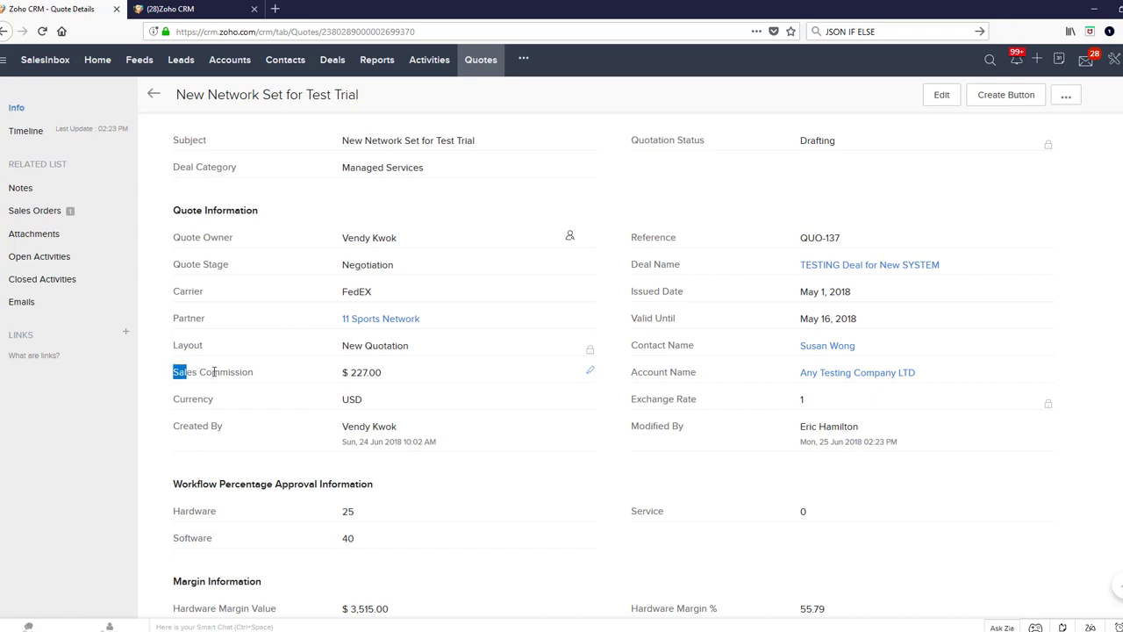
left_click(409, 383)
scroll(419, 381, "down", 1)
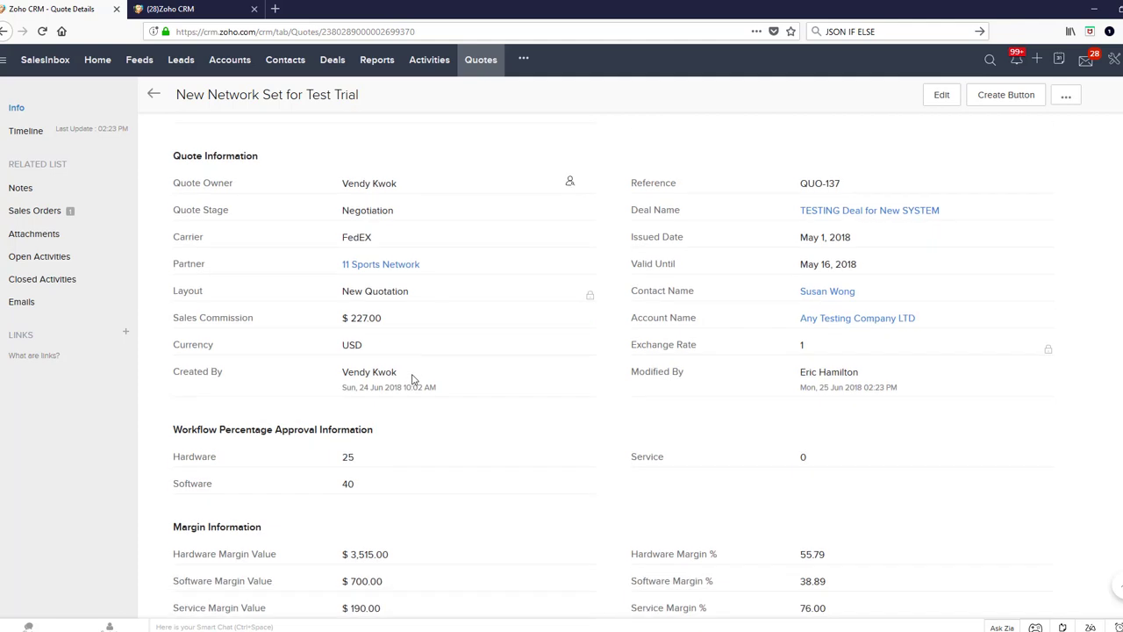
scroll(441, 384, "down", 2)
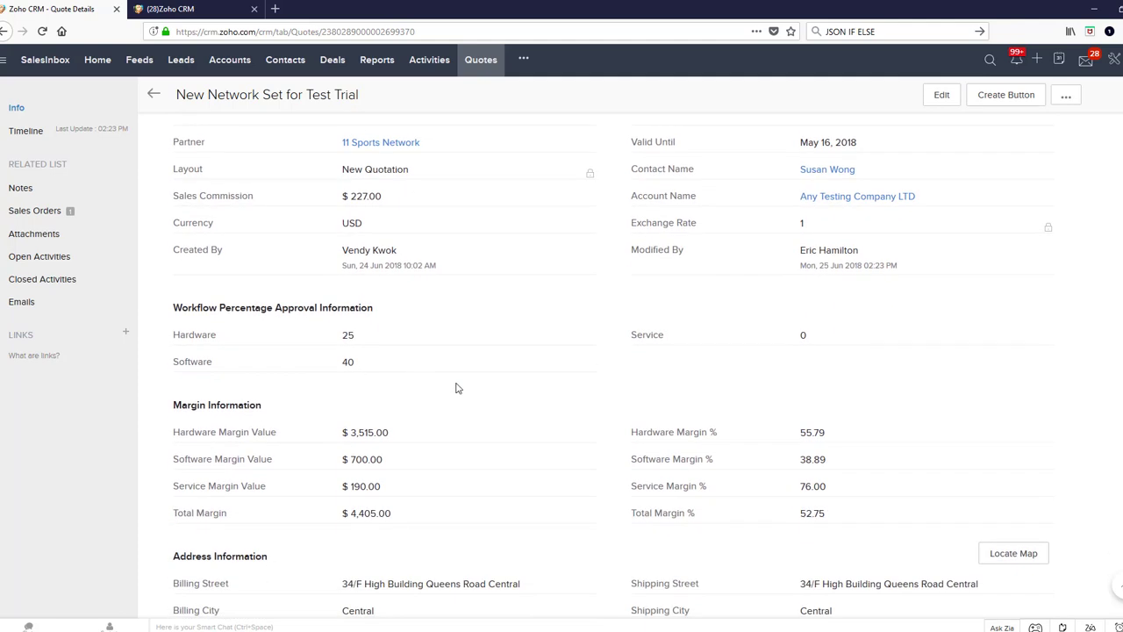
scroll(455, 388, "down", 3)
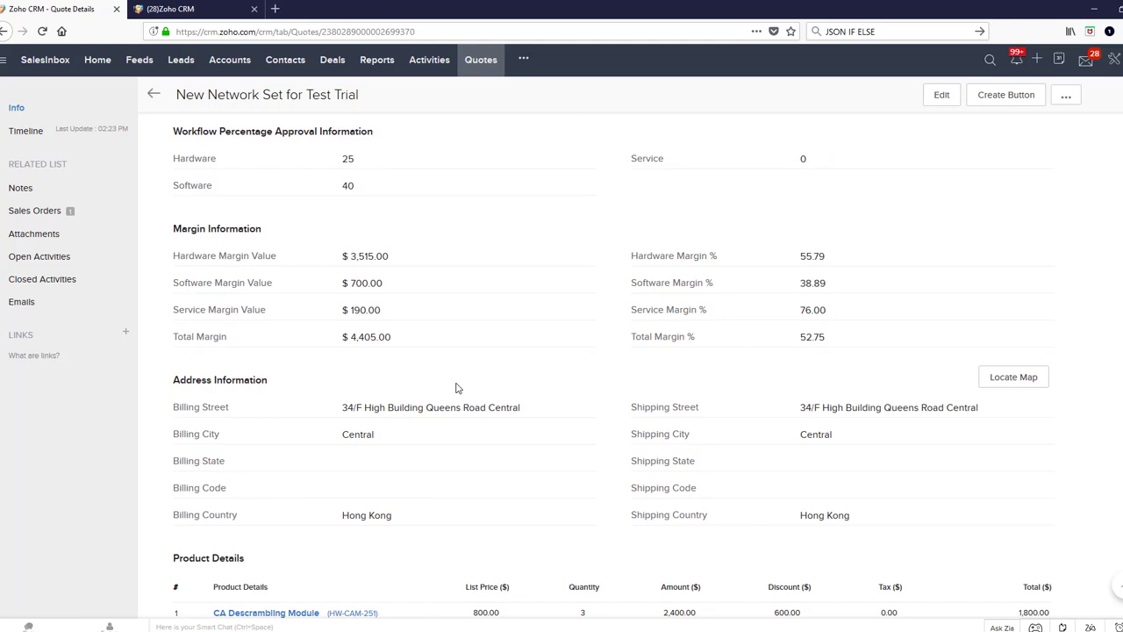
scroll(455, 387, "down", 2)
scroll(455, 368, "down", 1)
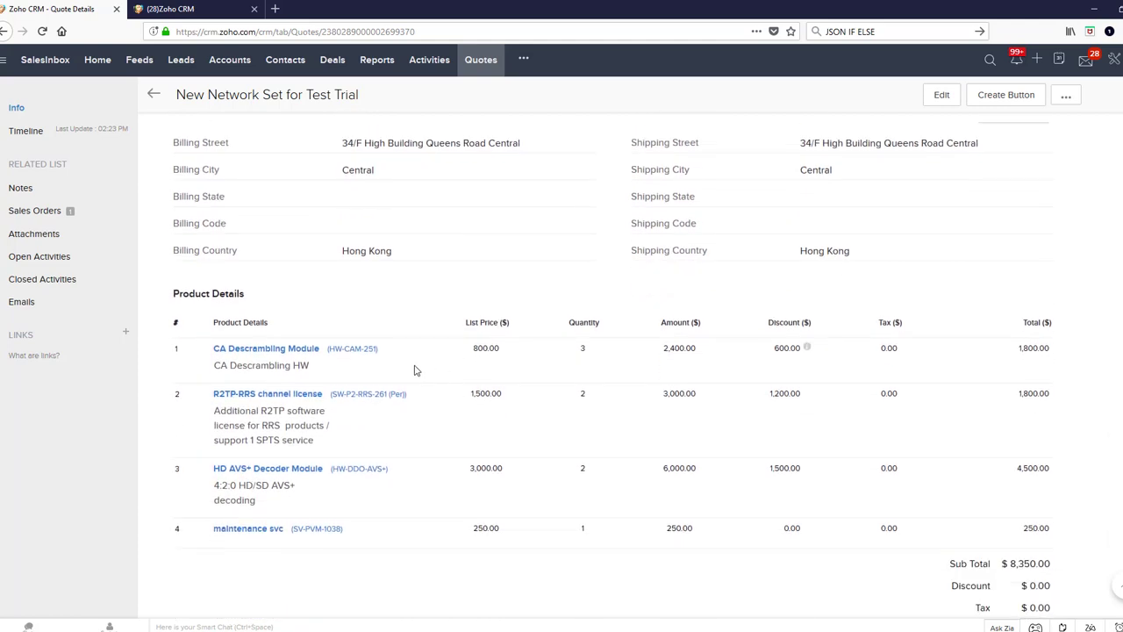
Step: Open the CA Descrambling Module product and review its 15.00 Commission Rate and $395.00 Buy Price
left_click(263, 349)
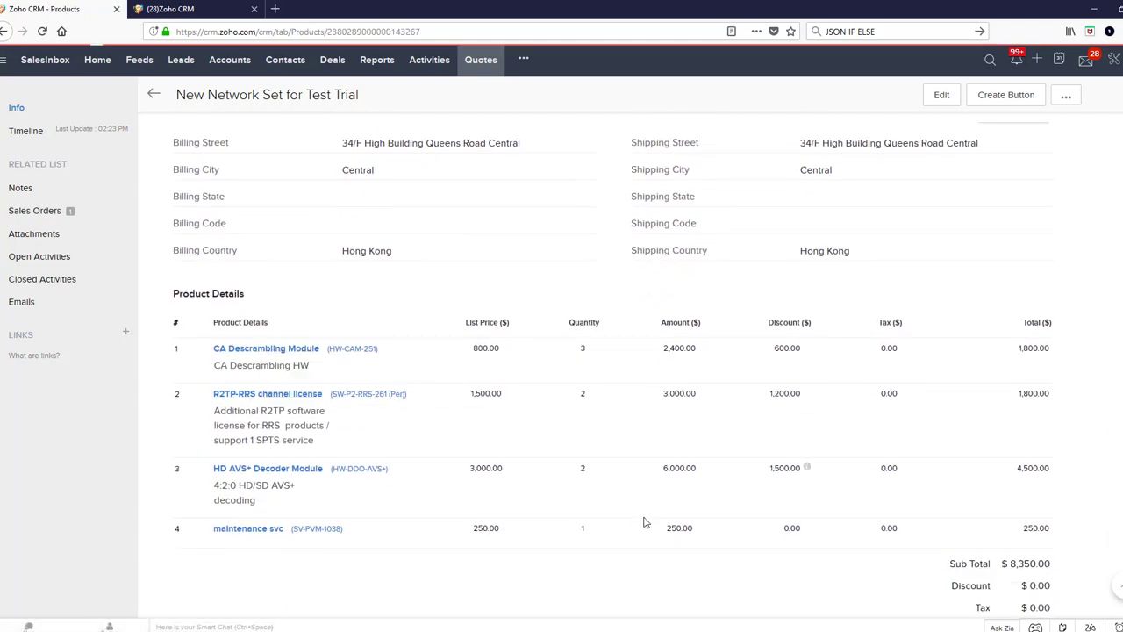
scroll(679, 465, "down", 5)
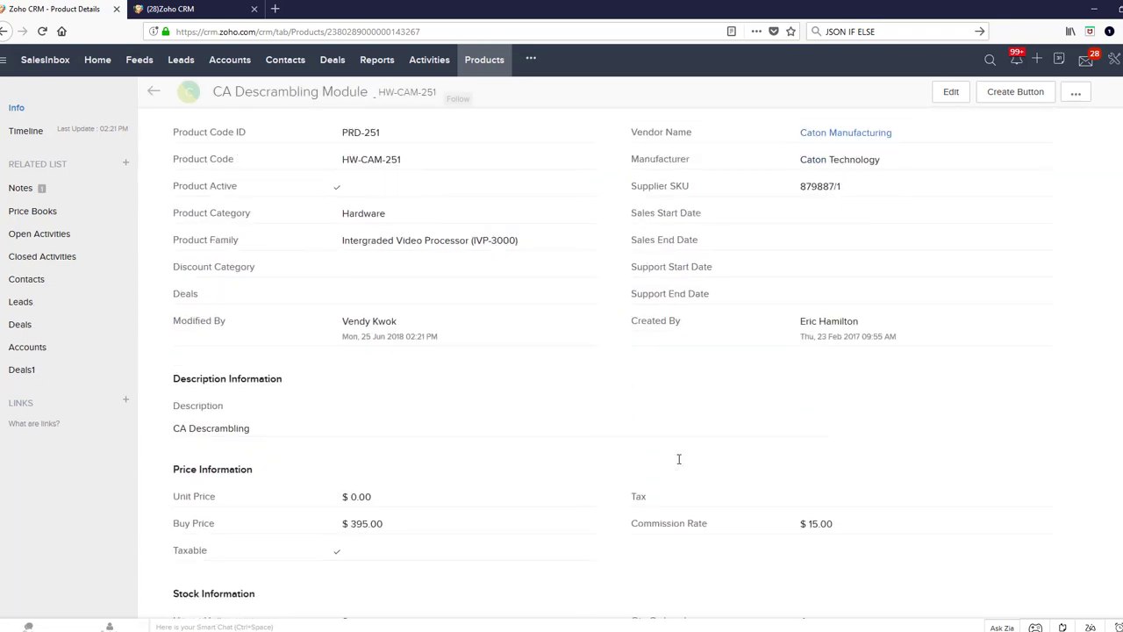
scroll(671, 462, "down", 2)
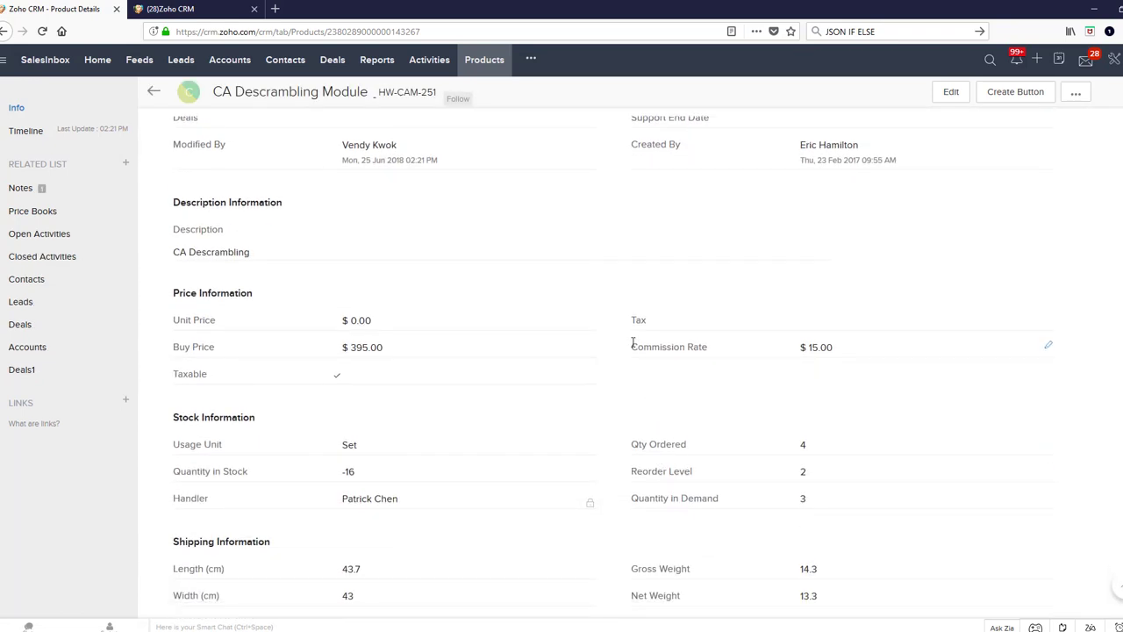
left_click_drag(632, 348, 709, 353)
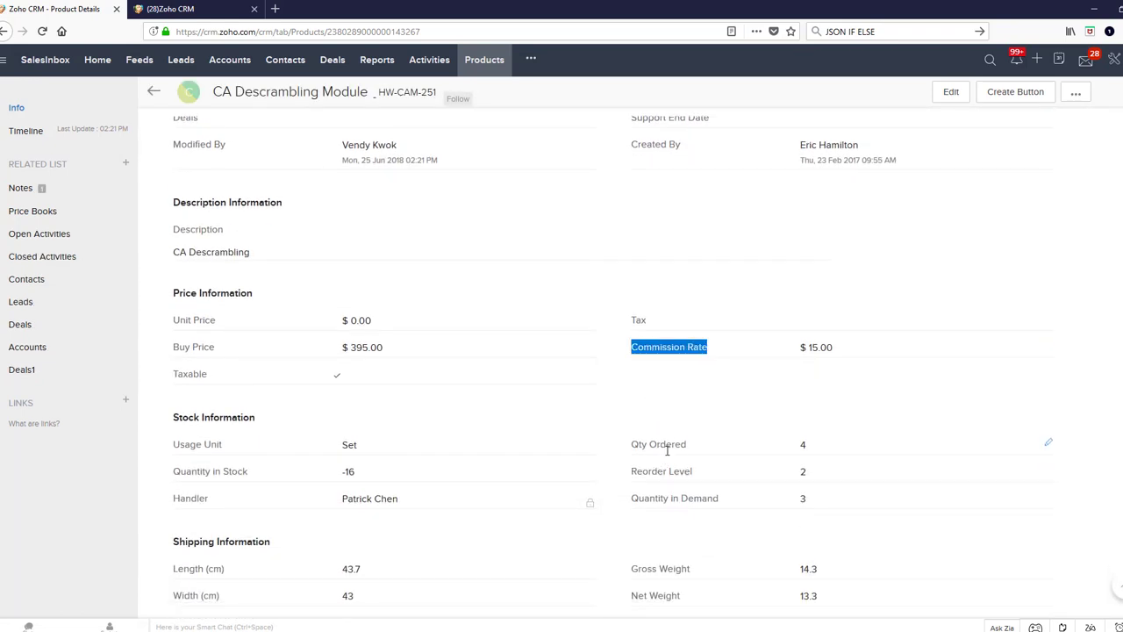
left_click_drag(807, 347, 834, 350)
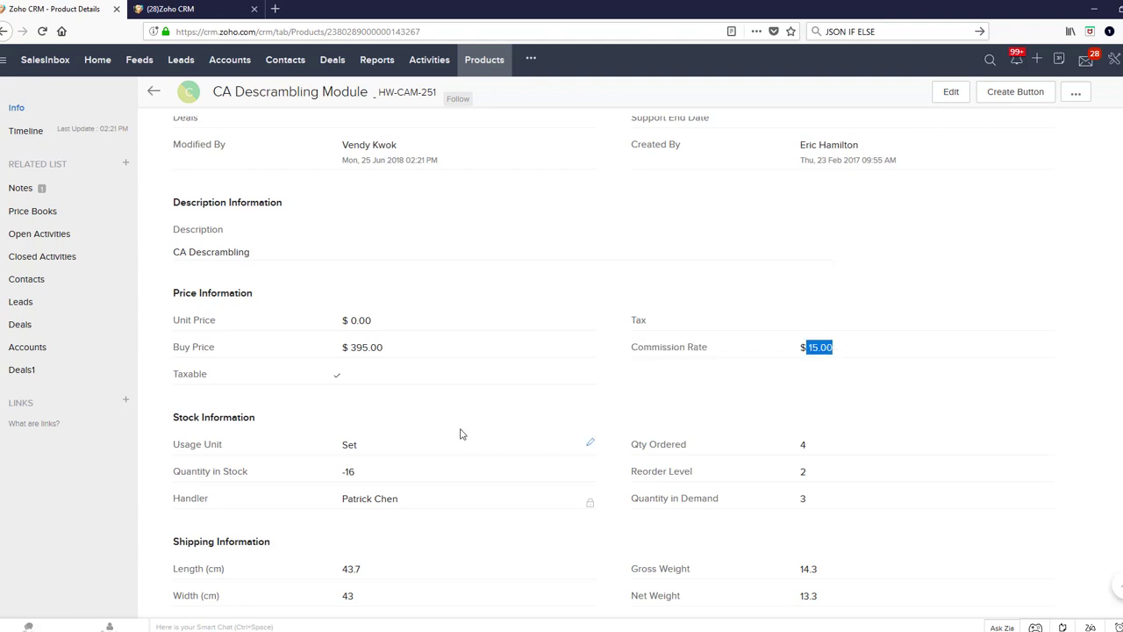
mouse_move(356, 349)
mouse_move(350, 347)
left_mouse_down()
mouse_move(386, 349)
mouse_move(320, 347)
left_mouse_up()
Step: Change the Buy Price to 250, save it, and go back to the quote
left_click(590, 345)
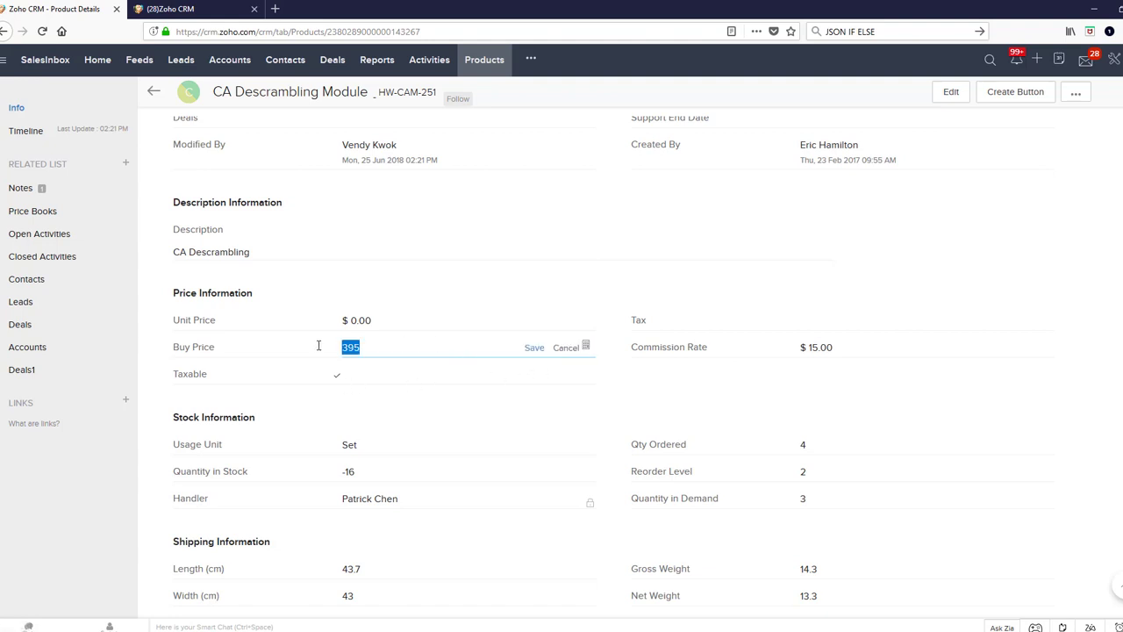
type("250")
left_click(534, 347)
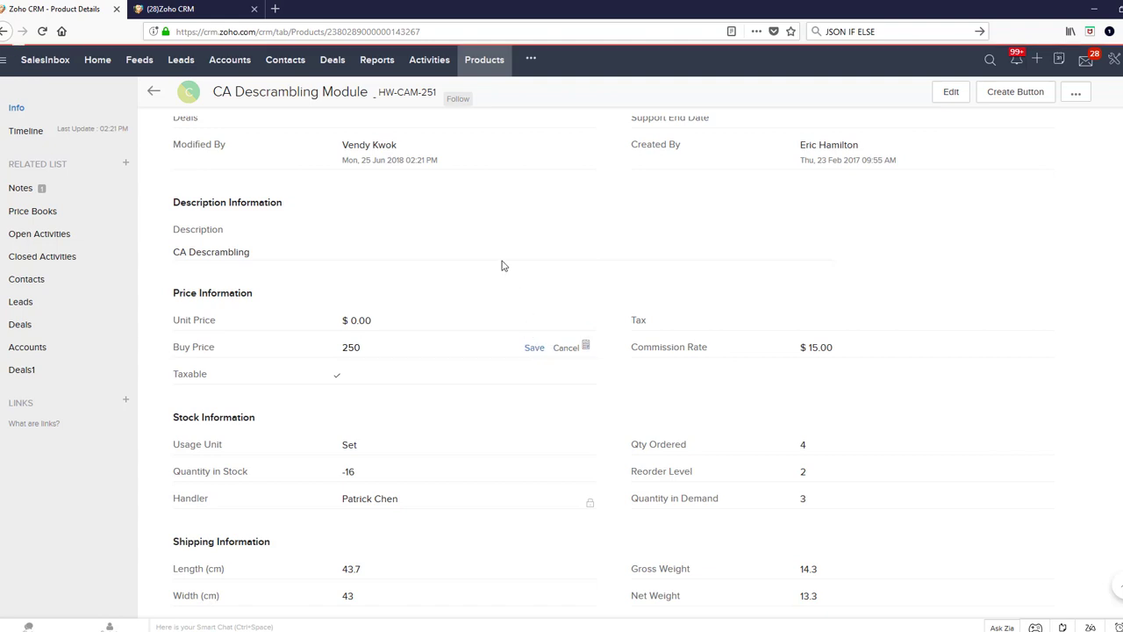
left_click(154, 91)
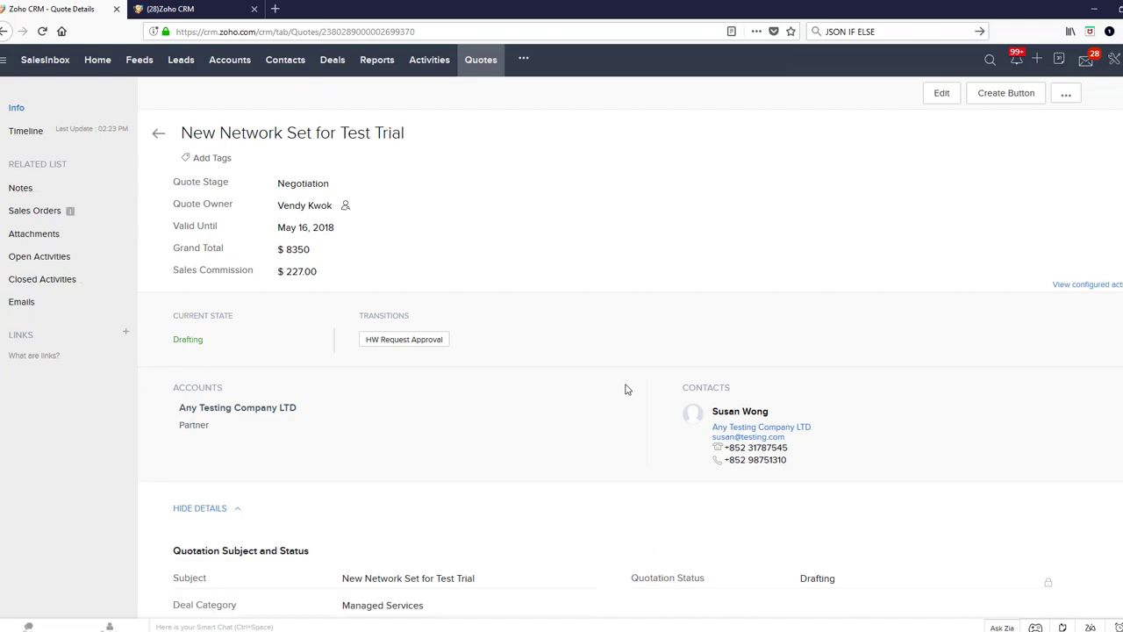
Step: Review the quote's current Hardware Margin Value and its 55.79% Hardware Margin
scroll(627, 389, "down", 2)
scroll(627, 388, "down", 5)
scroll(626, 388, "down", 5)
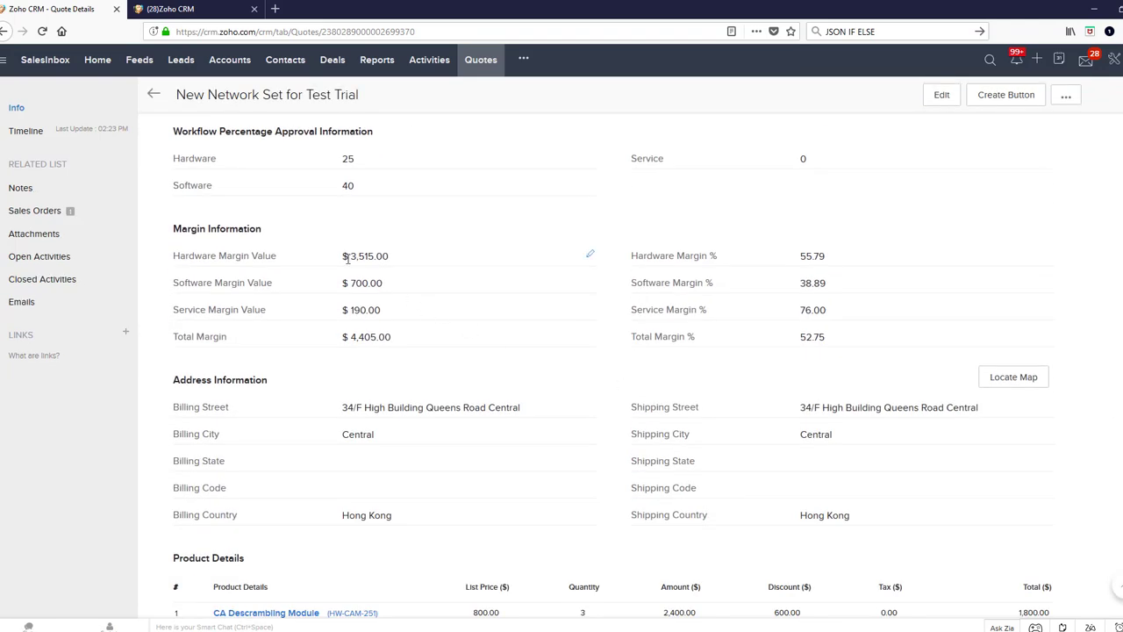
left_click_drag(347, 257, 442, 254)
left_click(816, 255)
double_click(817, 256)
Step: Edit and save the quote twice without changes so the margins recalculate
left_click(941, 96)
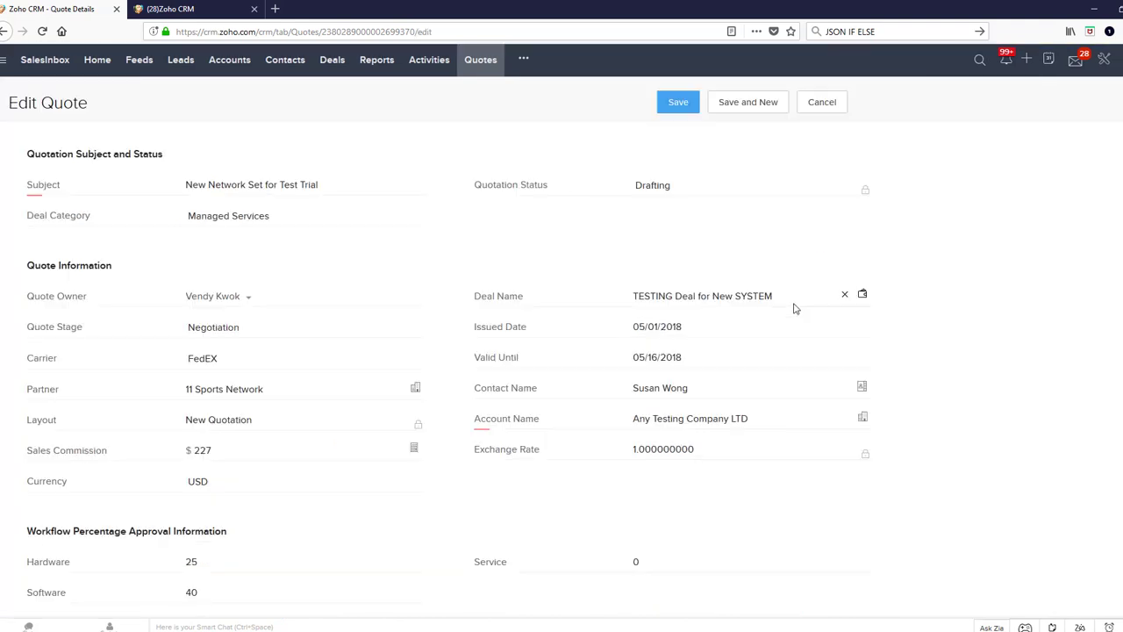
left_click(675, 105)
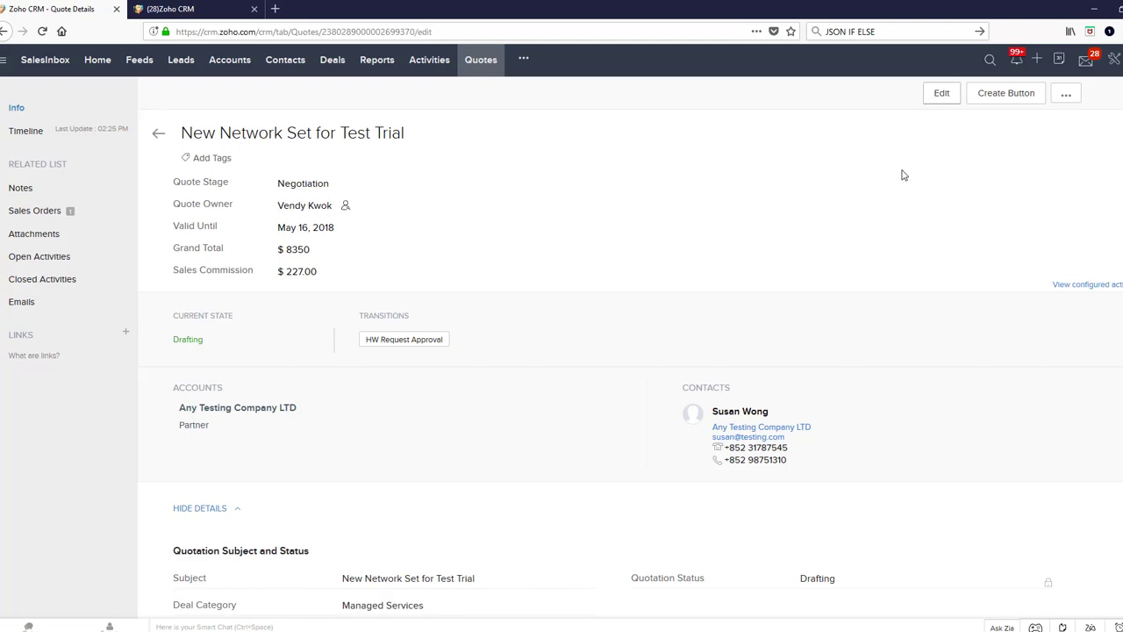
left_click(935, 97)
left_click(677, 102)
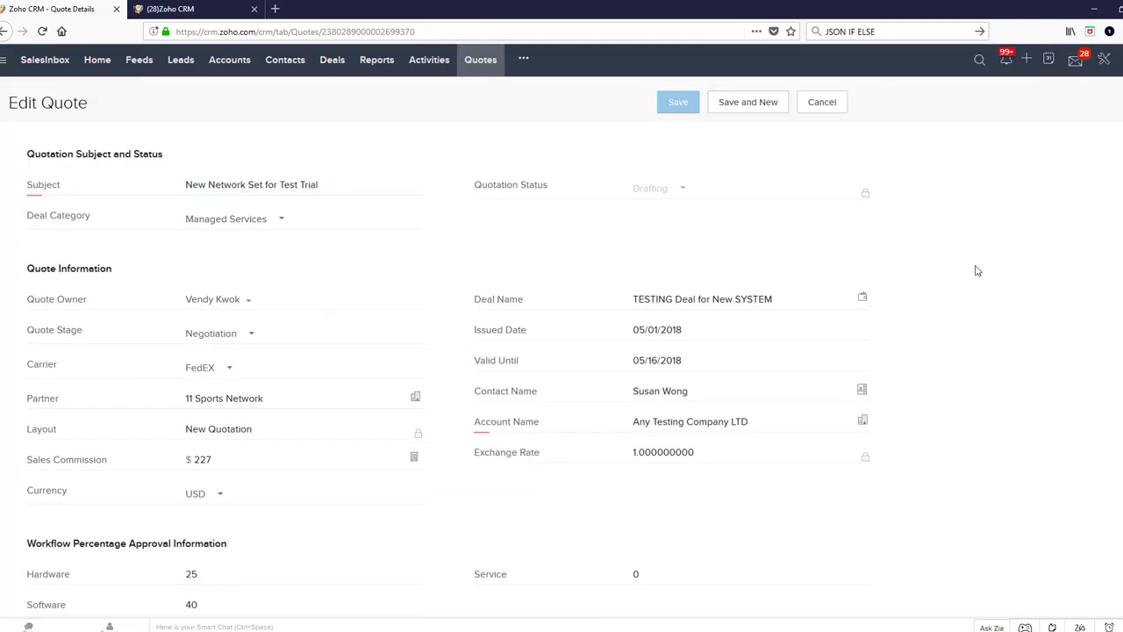
Step: Verify the recalculated margins: Hardware $3,950.00 at 62.70%, Total $4,840.00 at 57.96%
scroll(978, 271, "down", 5)
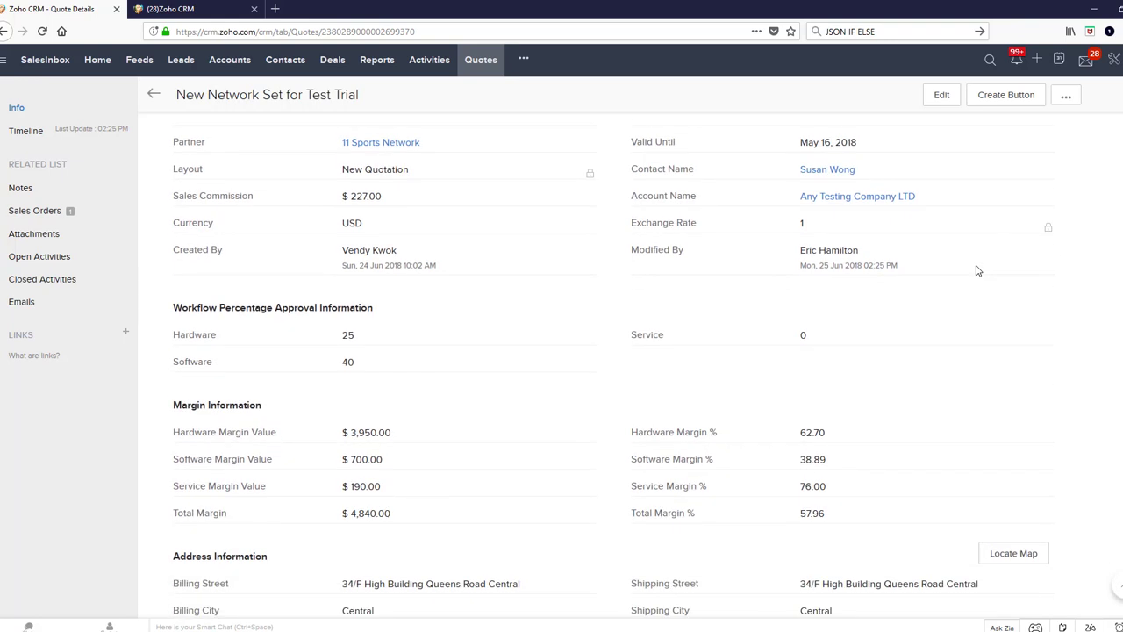
scroll(978, 271, "down", 2)
left_click_drag(800, 344, 828, 344)
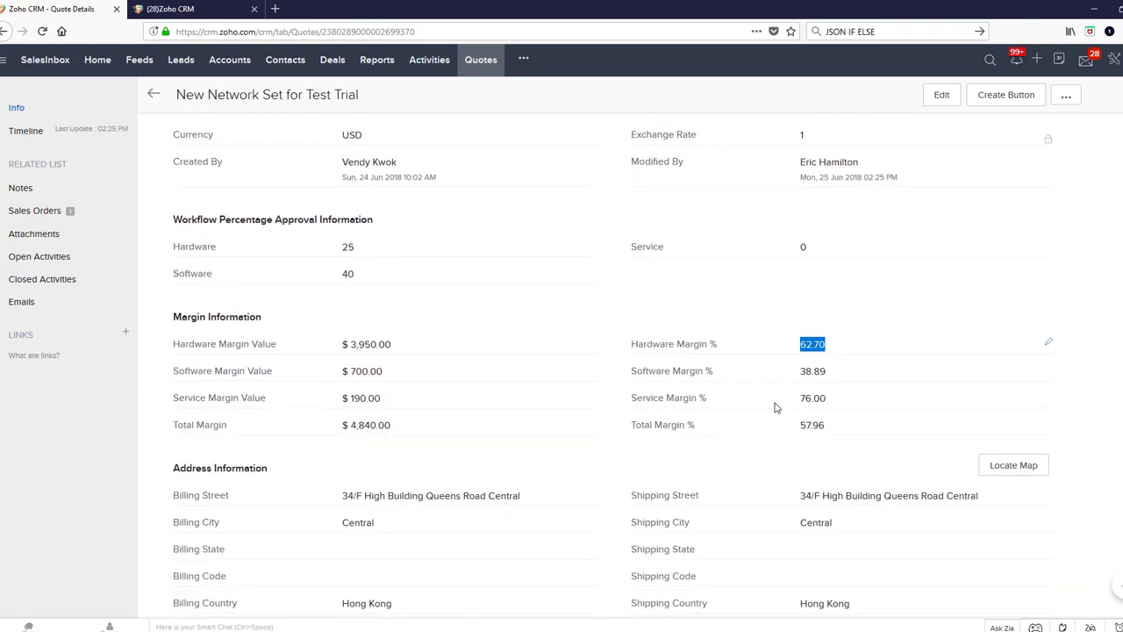
left_click_drag(798, 429, 835, 424)
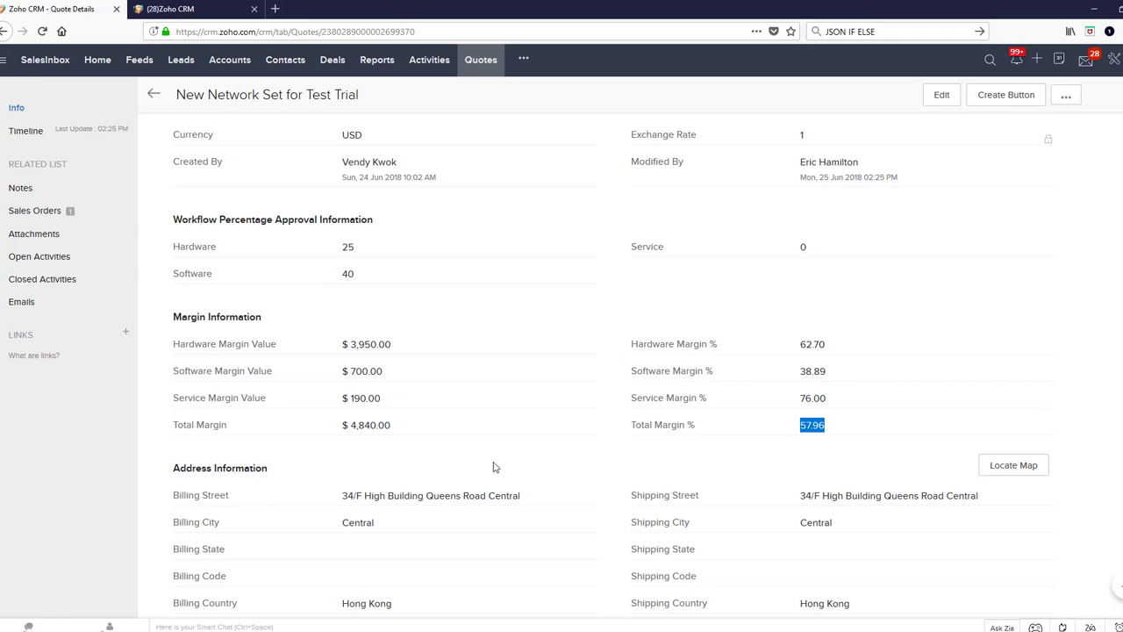
left_click(575, 462)
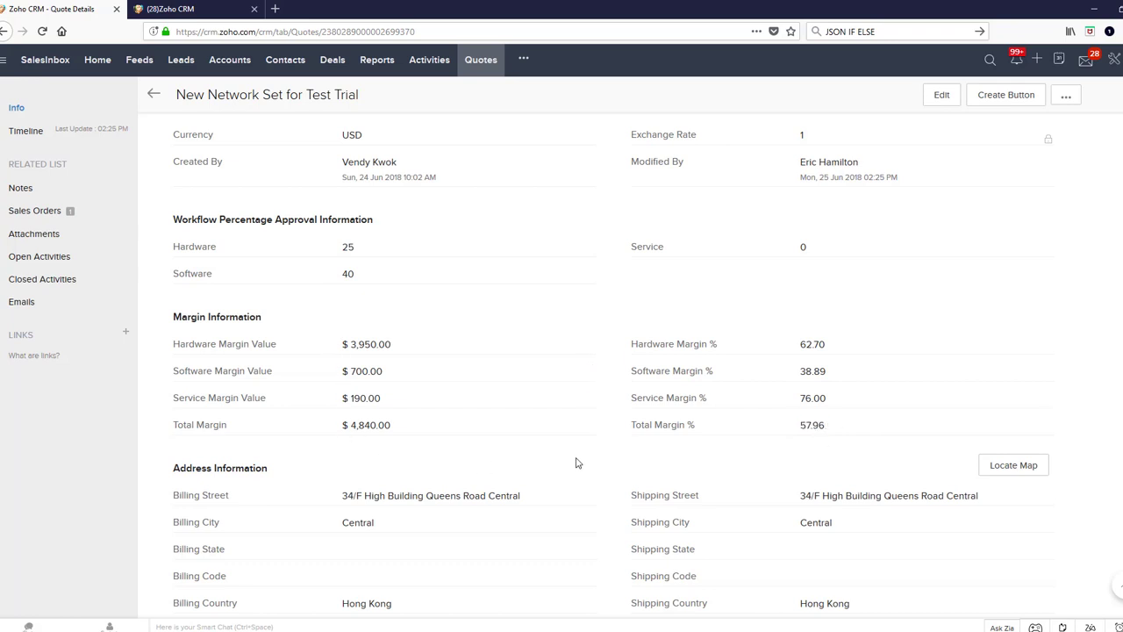